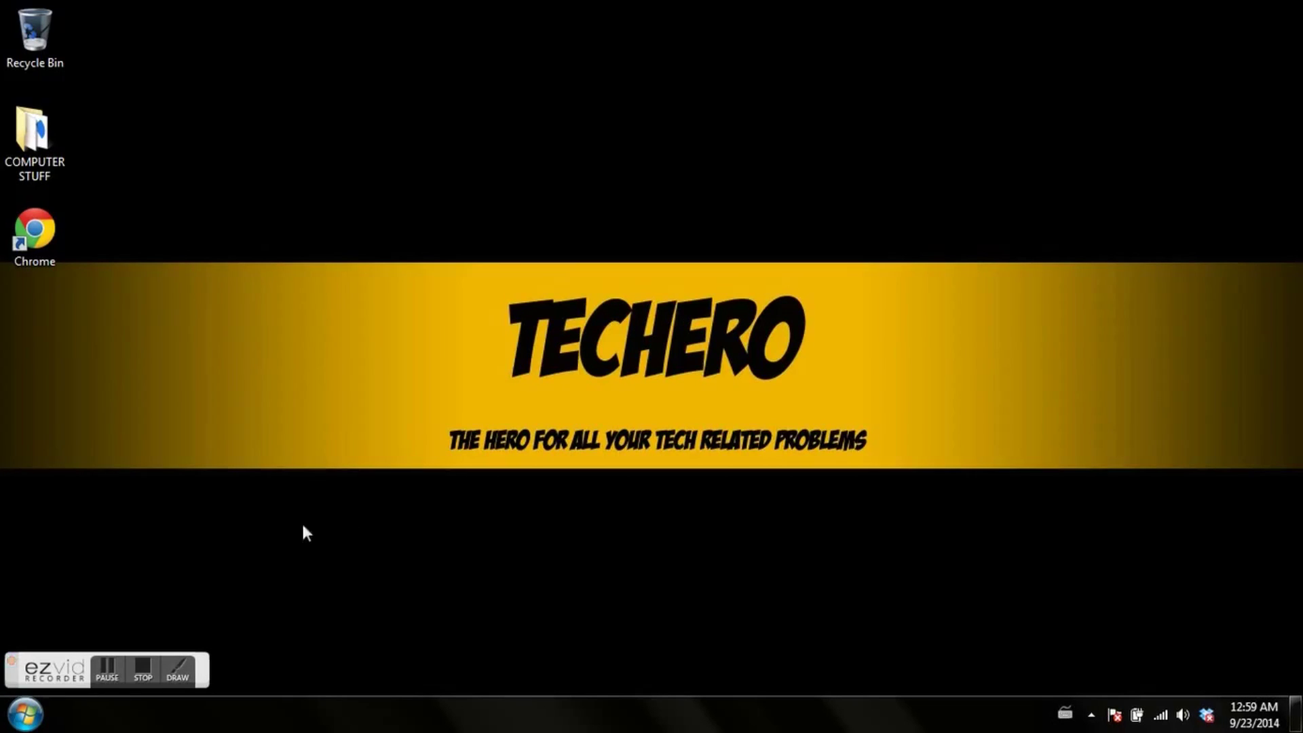
Step: Search the Start menu for 'run' and launch the Run program
left_click(25, 714)
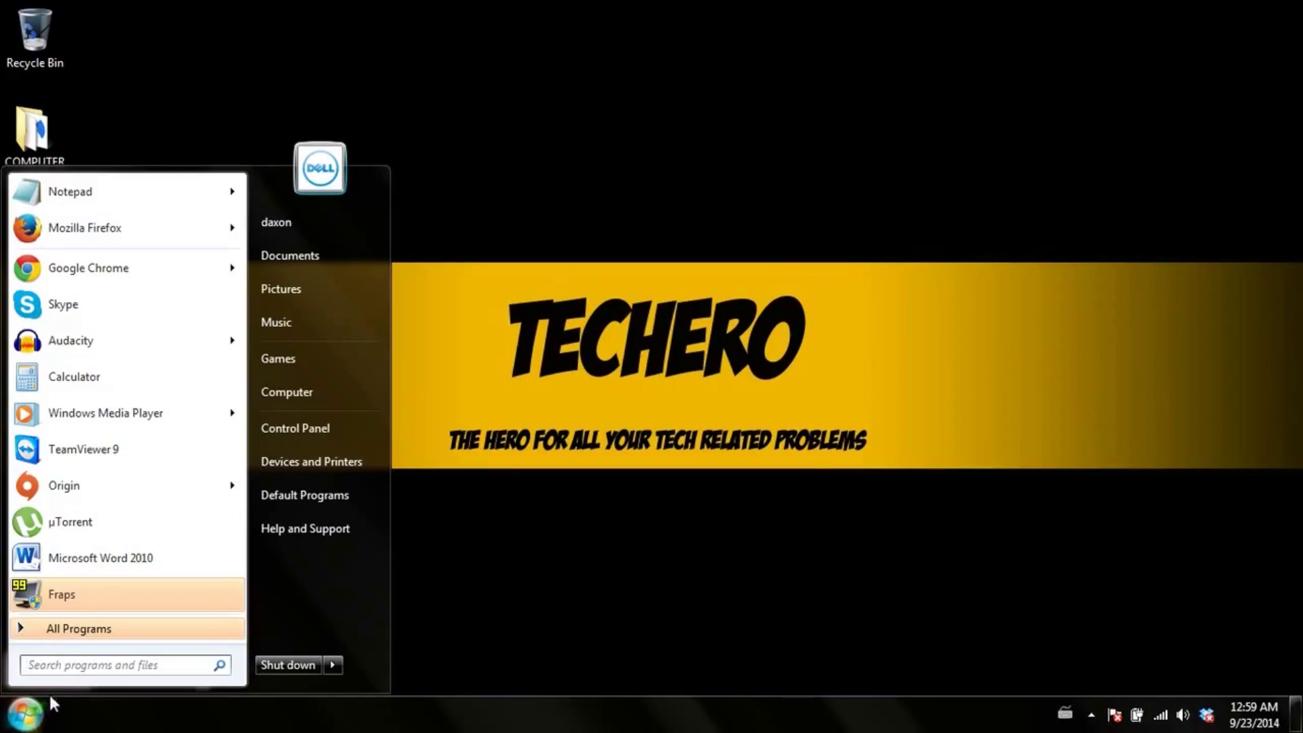
left_click(66, 667)
type("run")
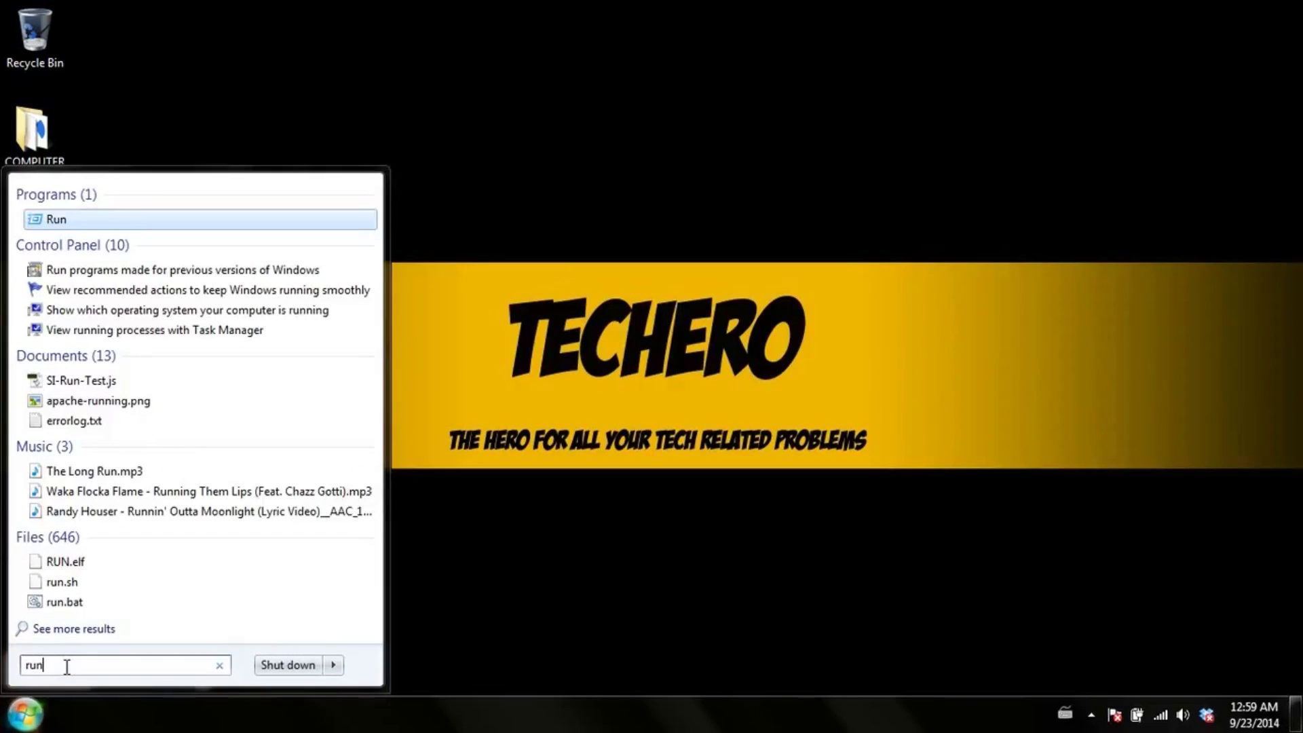
left_click_drag(61, 668, 25, 668)
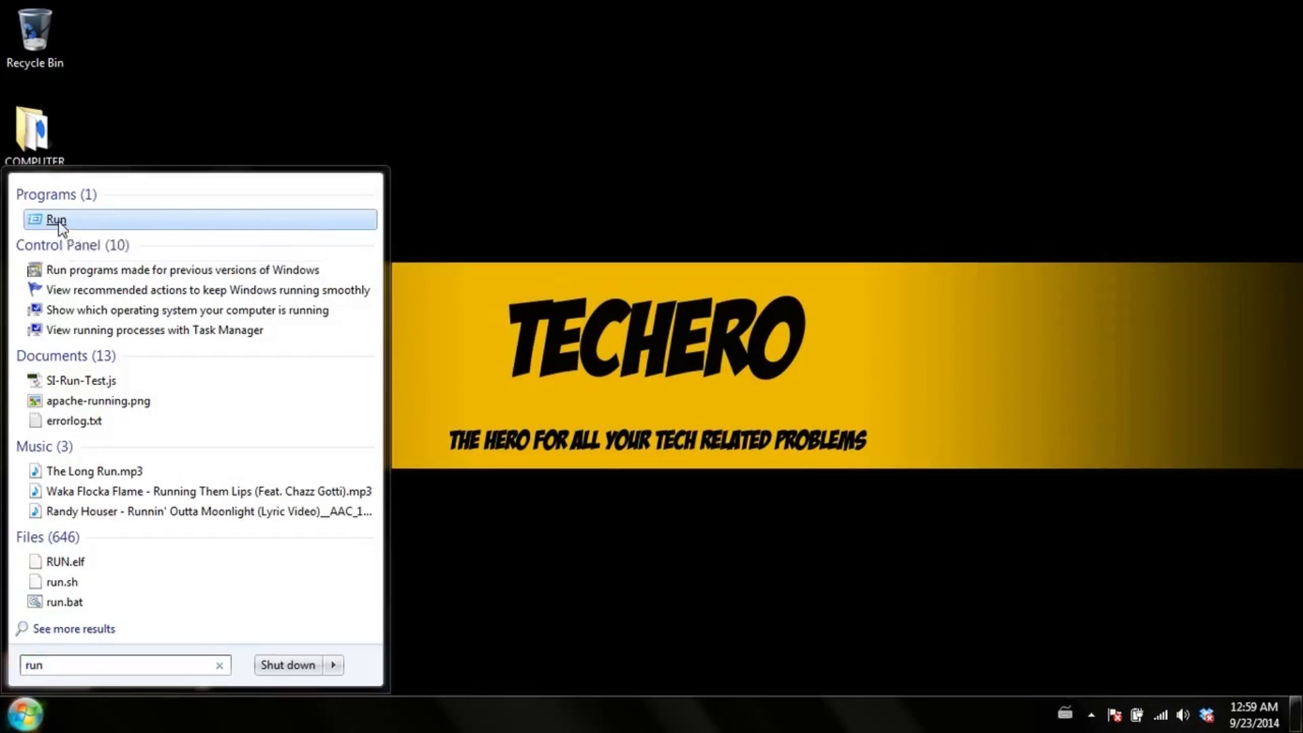
left_click(59, 222)
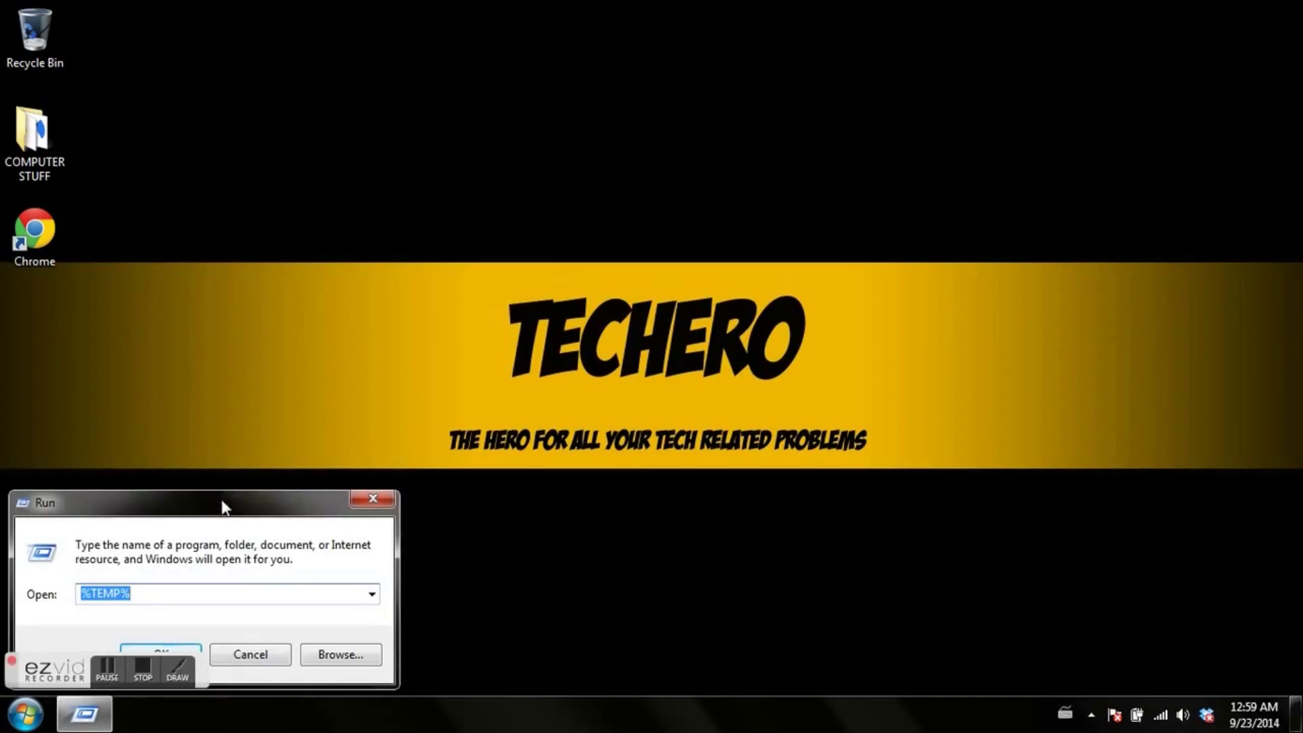
Step: Replace the Run dialog's Open entry with %TEMP% and run it to open the Temp folder
left_click_drag(223, 507, 552, 261)
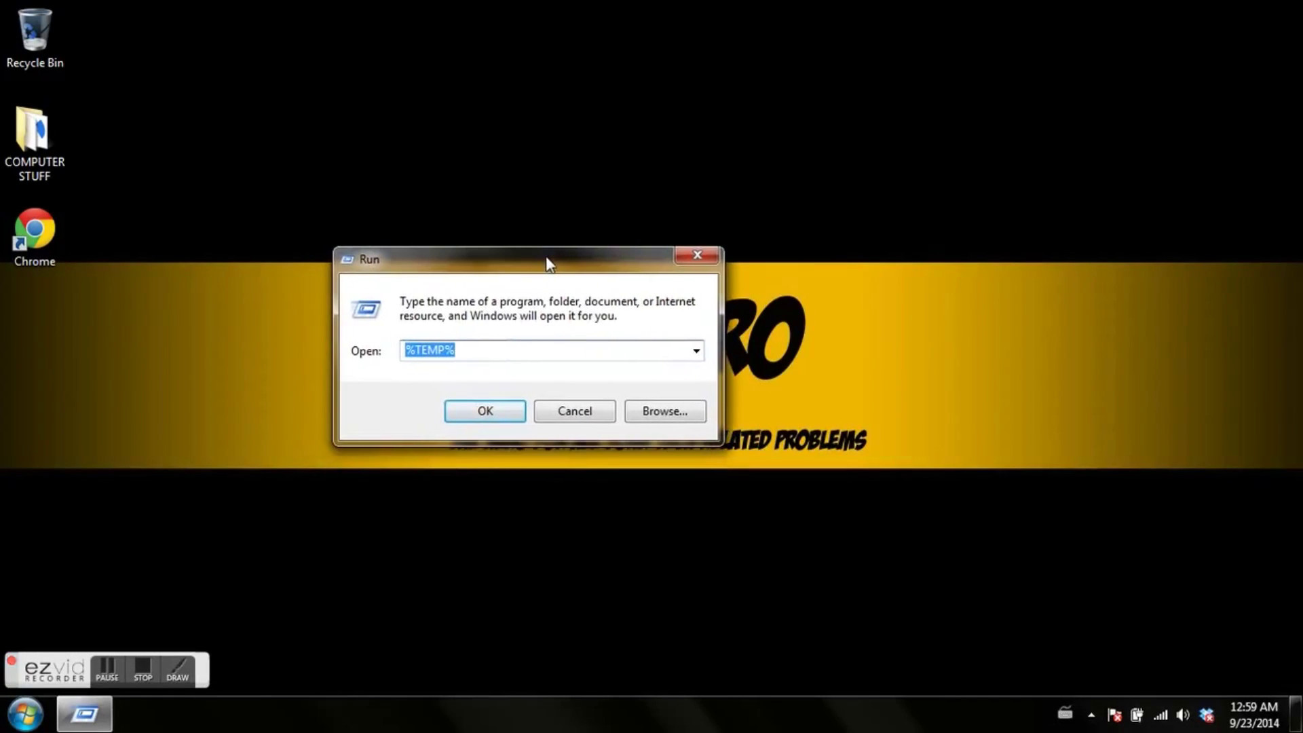
left_click(489, 353)
key("BackSpace")
key("BackSpace")
key("BackSpace")
key("BackSpace")
key("BackSpace")
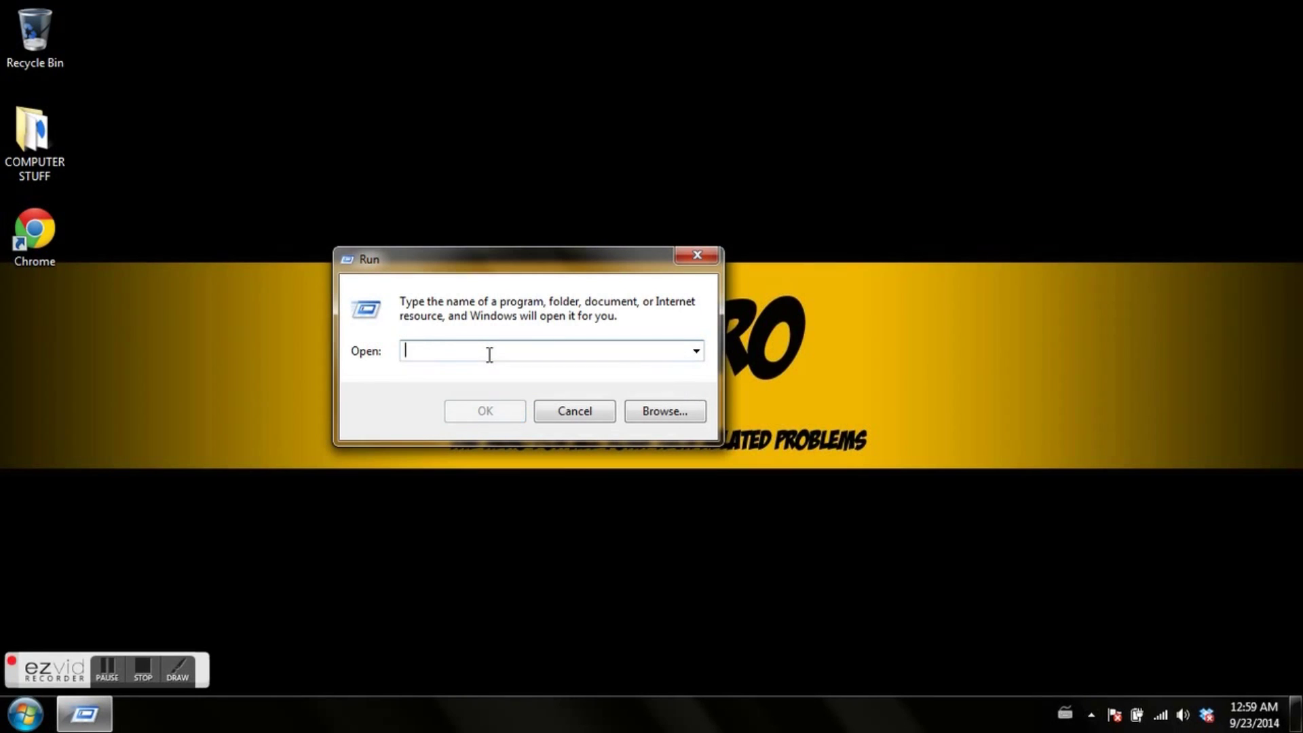
type("%TE")
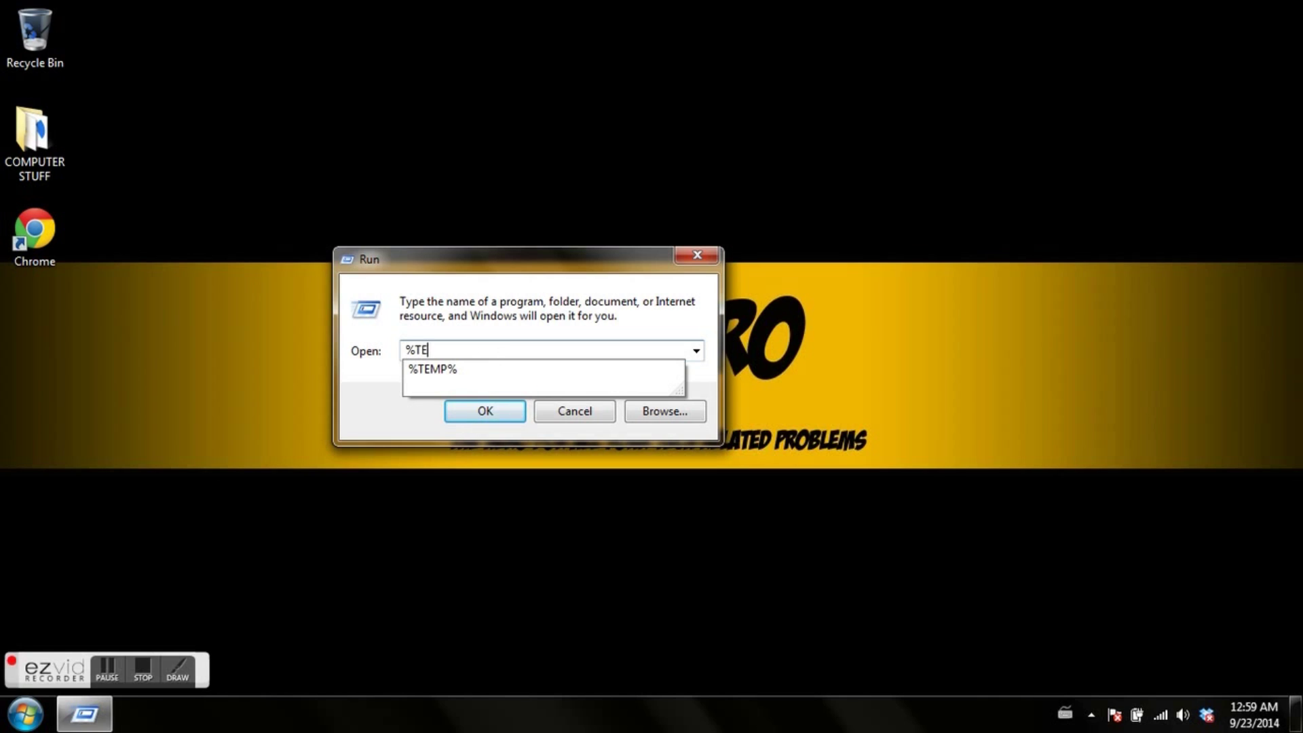
type("MP%")
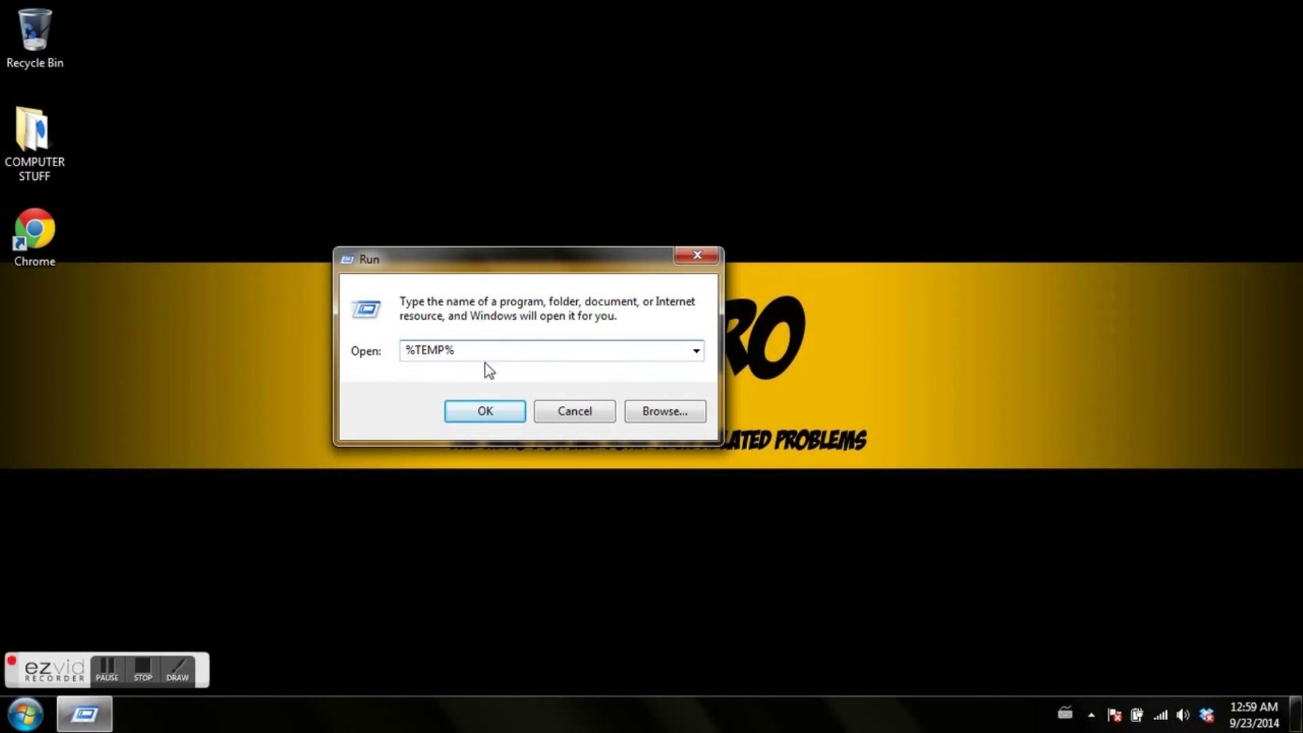
left_click(481, 414)
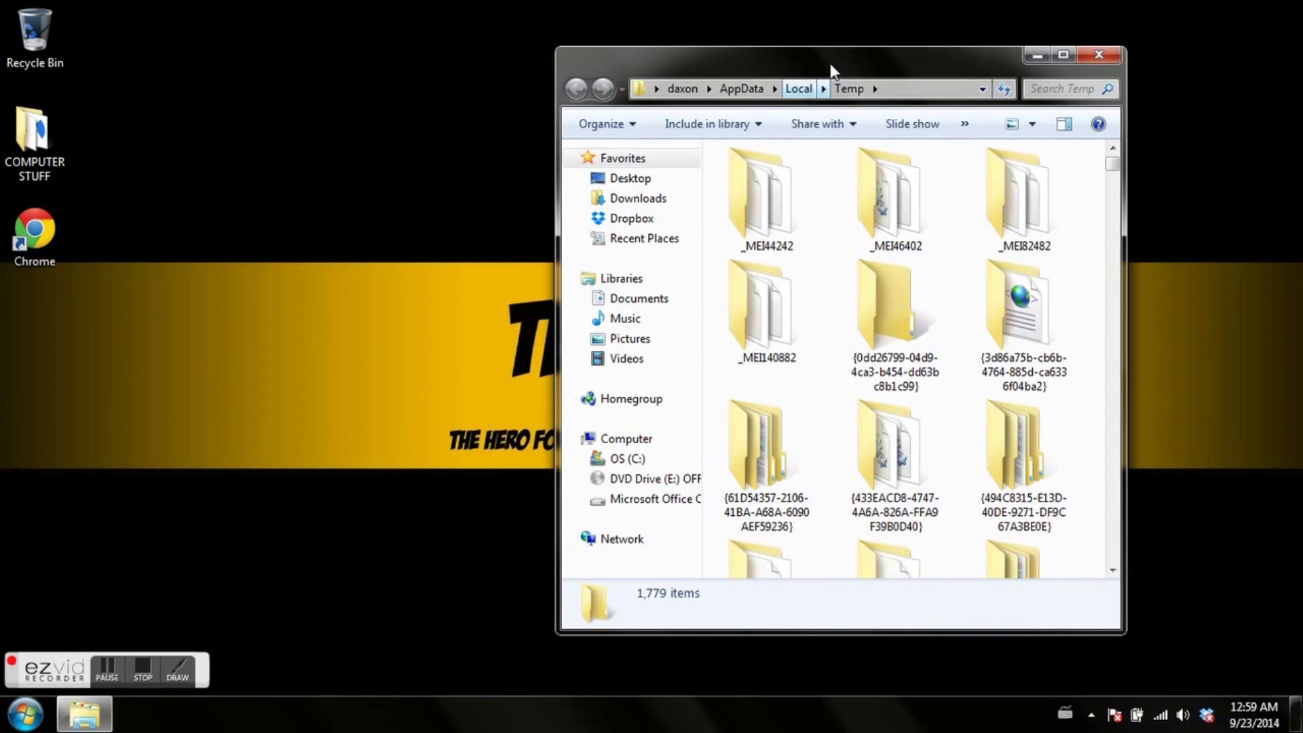
Step: Select the Temp folder's items and open yellowsquare.png from the selection
left_click_drag(830, 64, 660, 84)
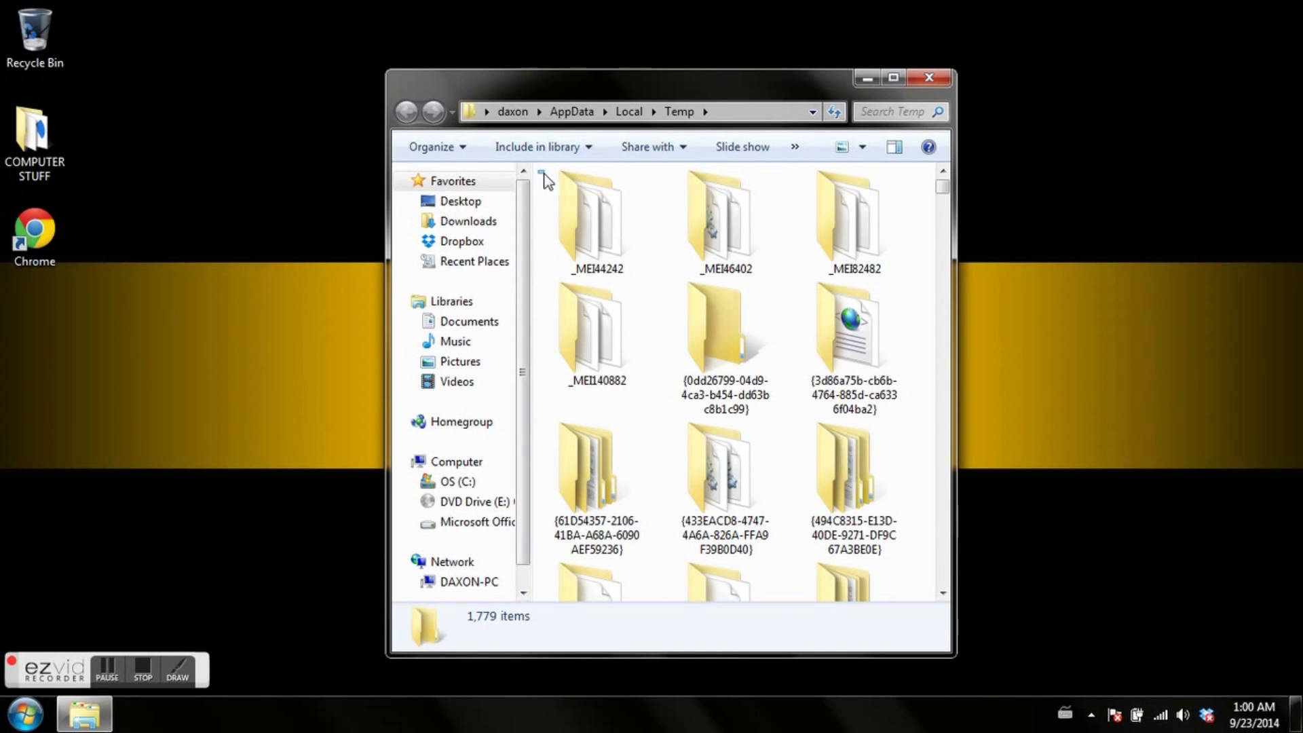
left_click_drag(539, 172, 903, 677)
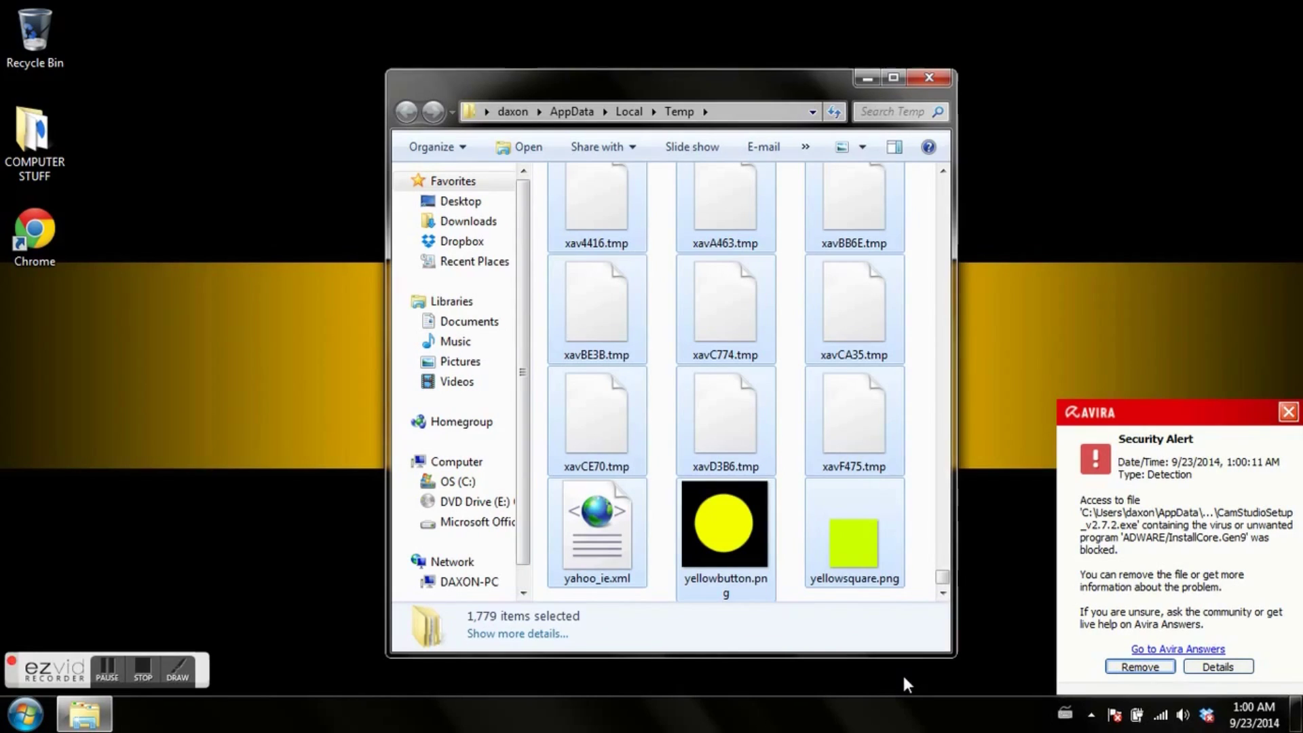
double_click(851, 555)
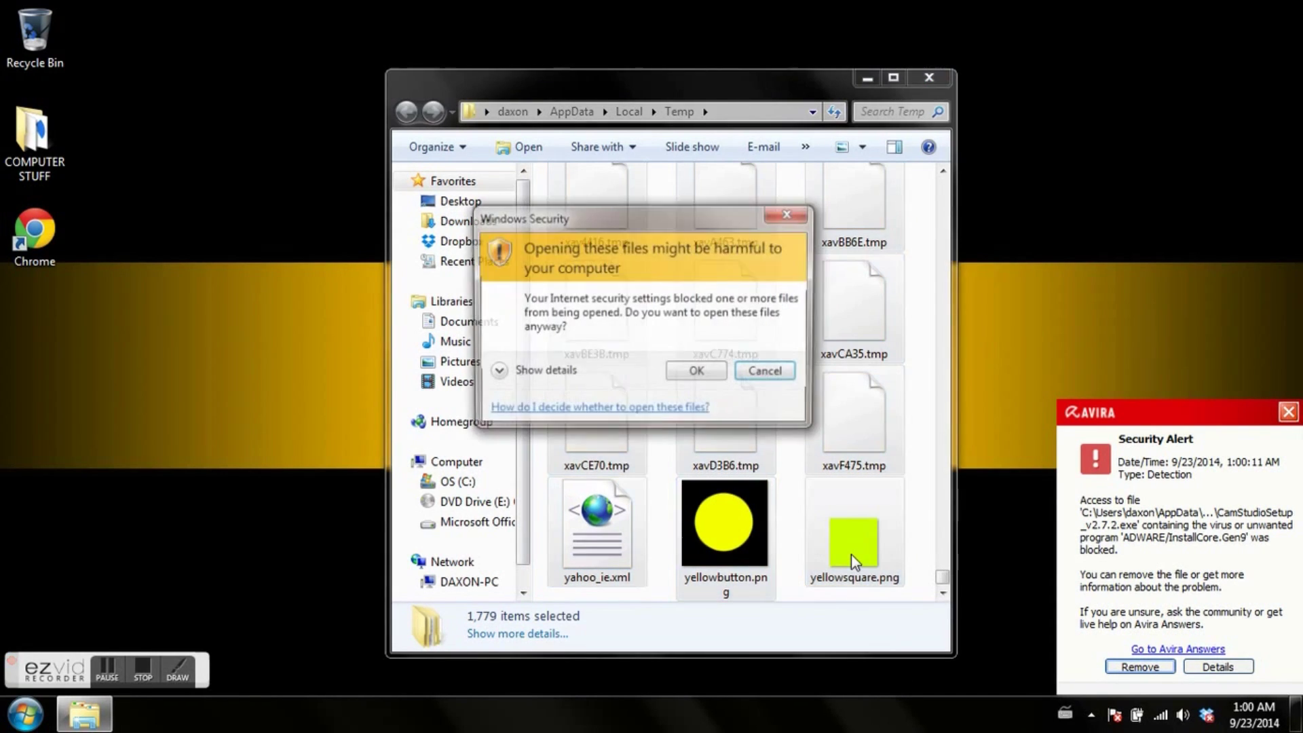
Step: Dismiss the security warning and choose Delete for the 1,779 selected Temp items
left_click(698, 372)
key("shift+F10")
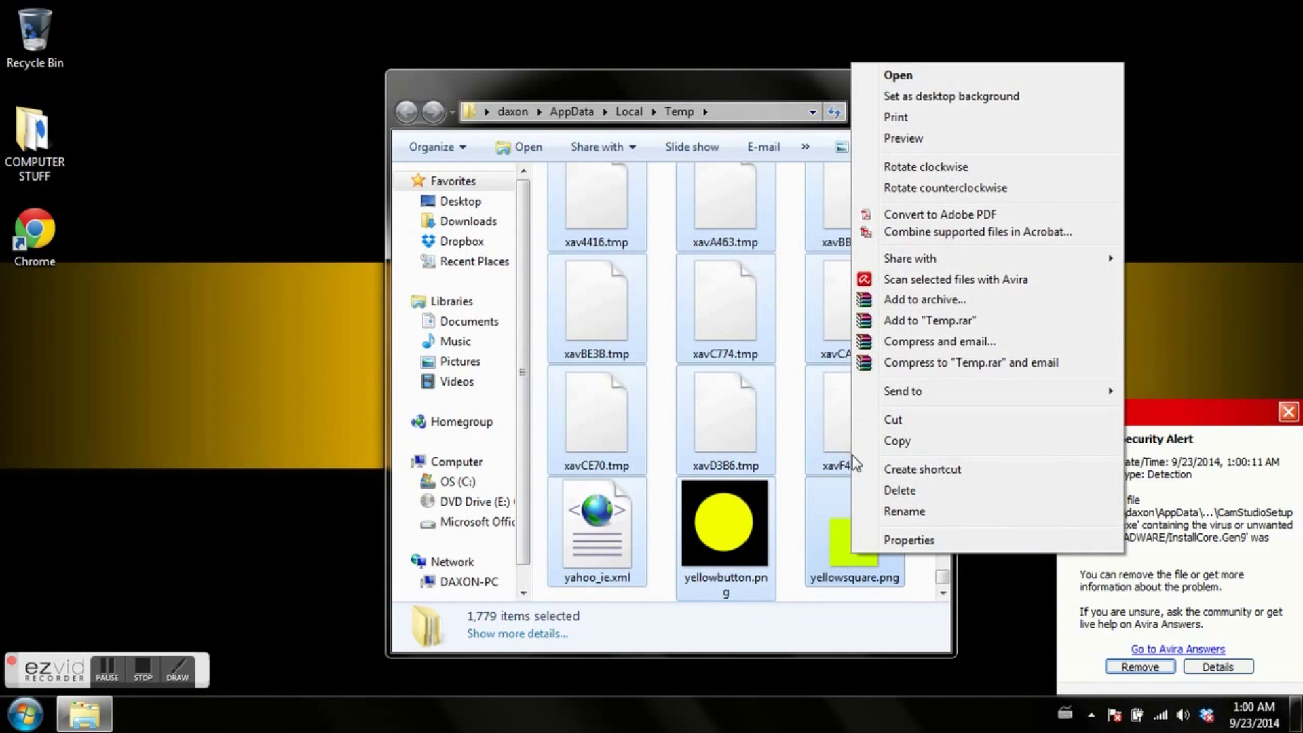
left_click(896, 494)
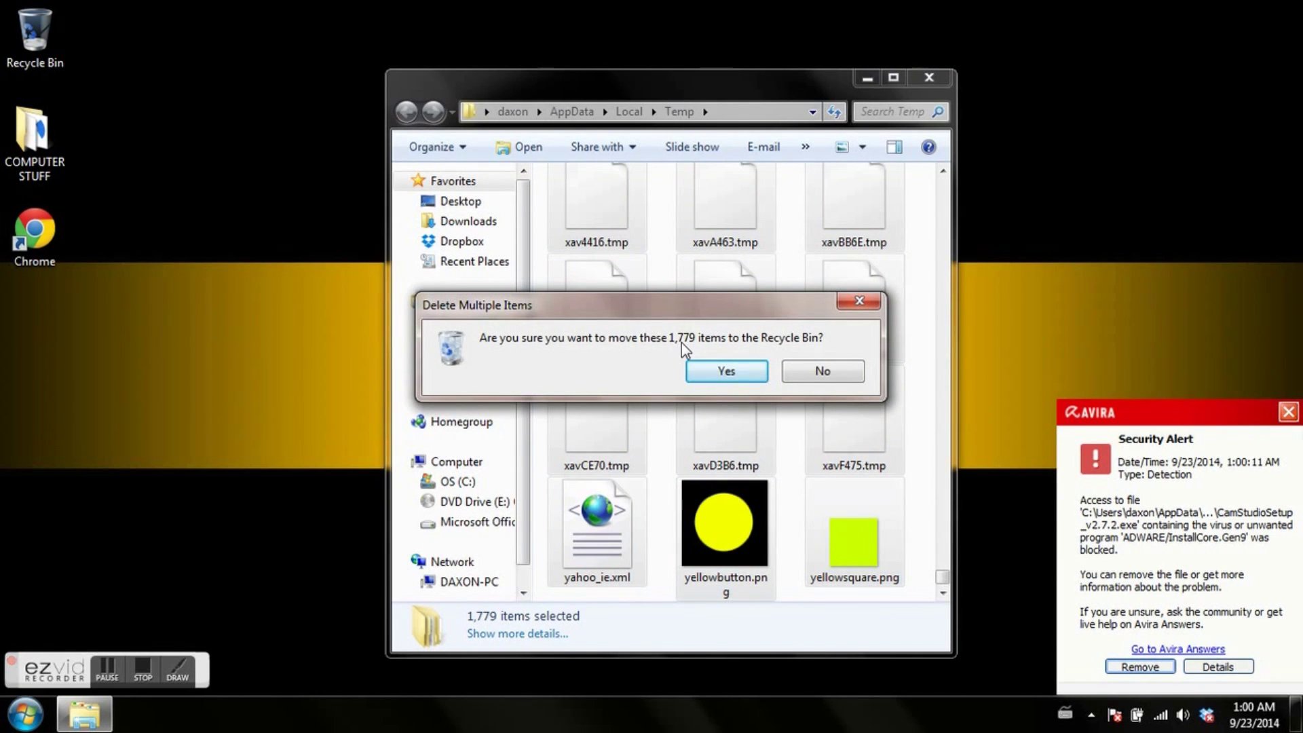
Step: Confirm moving the 1,779 items to the Recycle Bin and remove the antivirus-flagged file
left_click(716, 369)
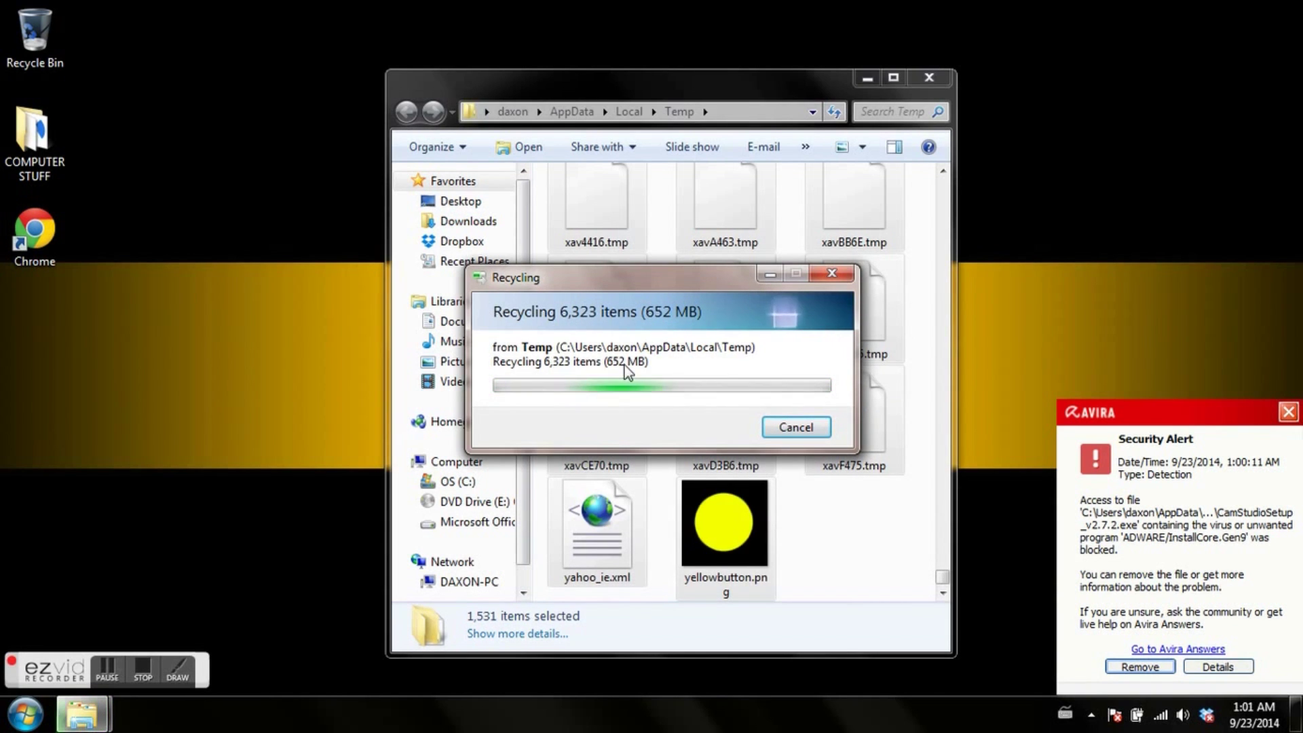
left_click(1113, 665)
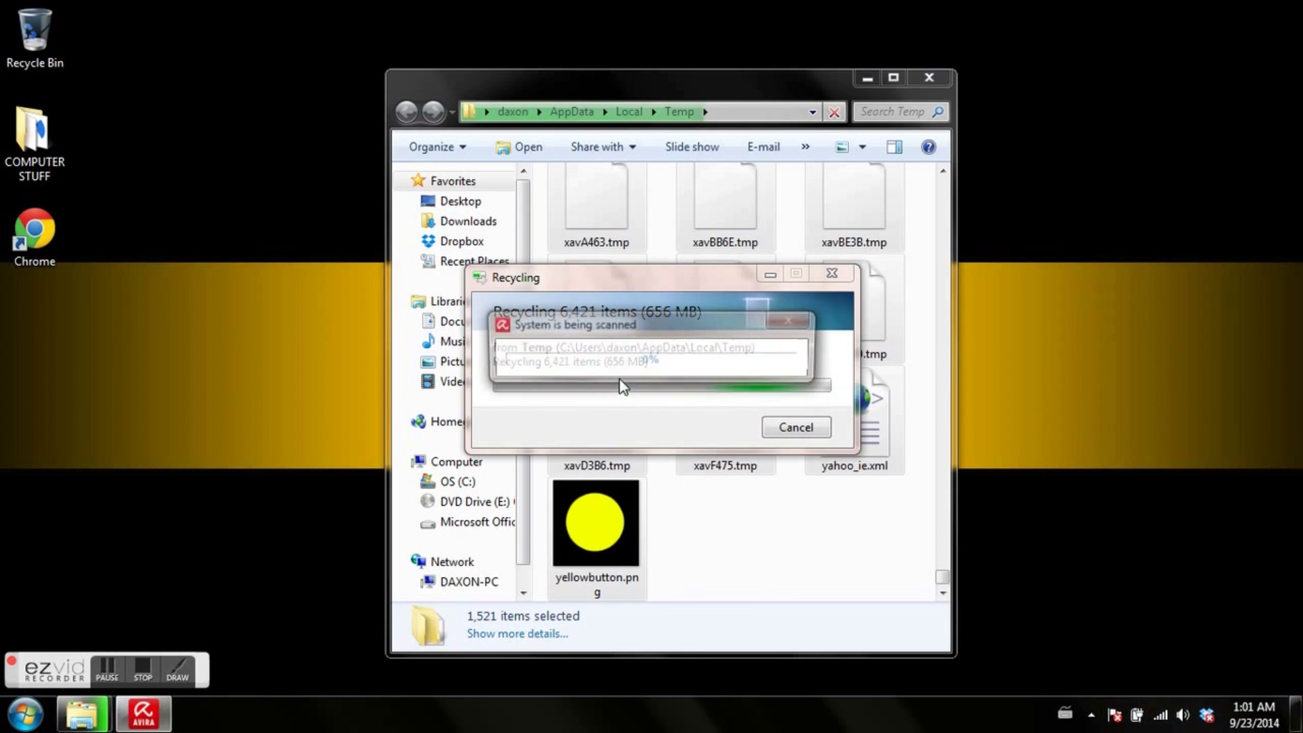
left_click_drag(649, 332, 914, 543)
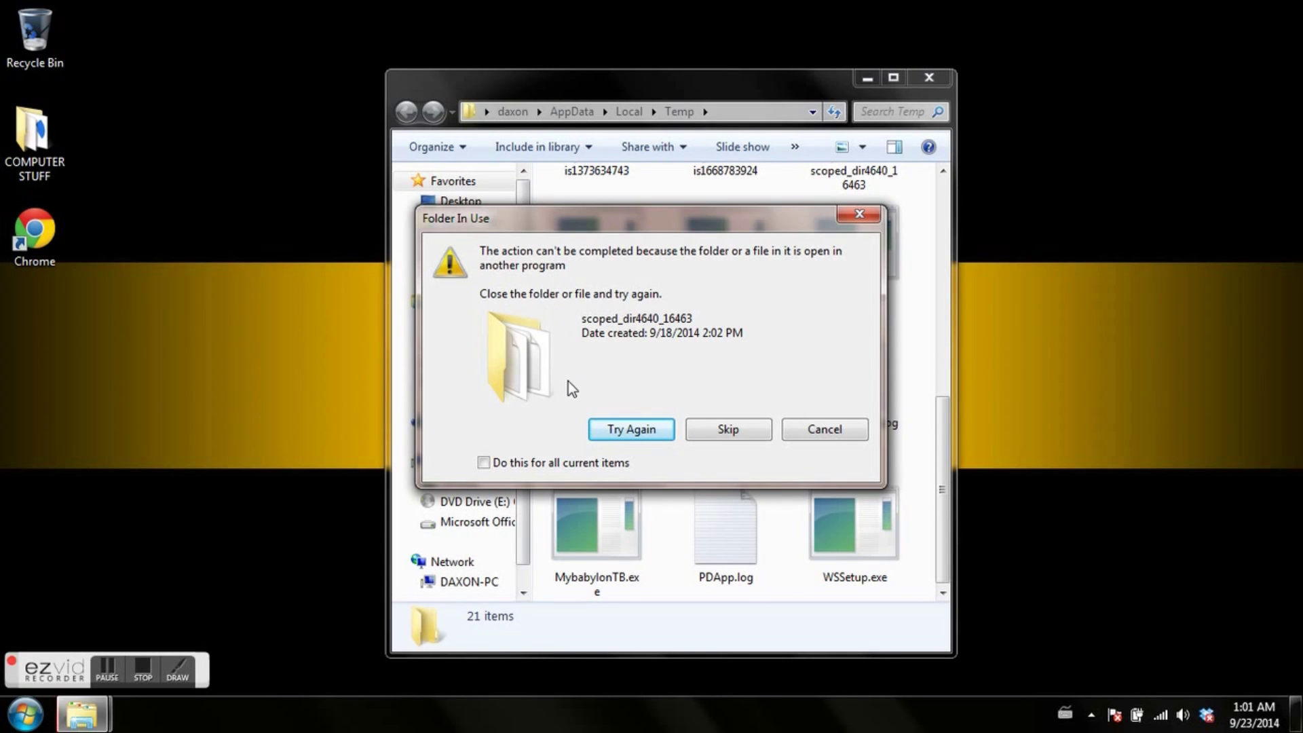
Step: Skip the in-use and admin-protected folders for all items, then close the Temp window
left_click(571, 459)
left_click(716, 438)
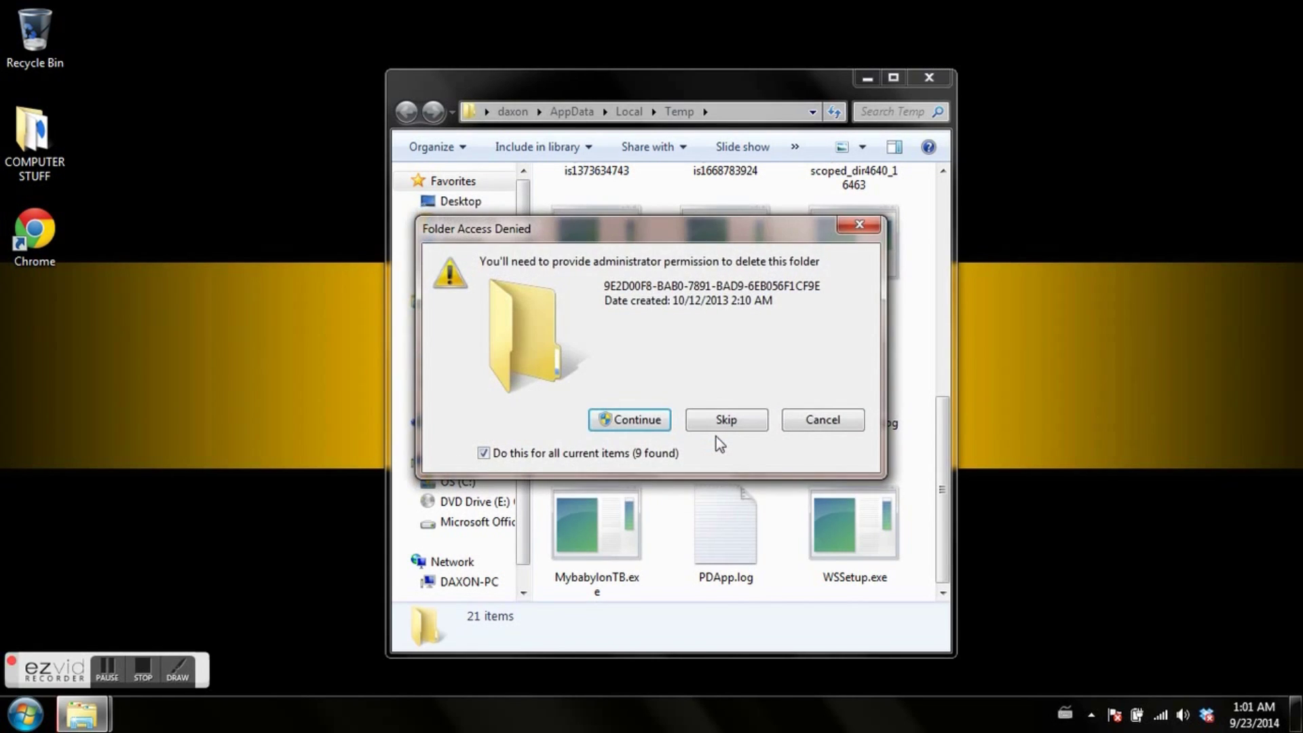
left_click(668, 422)
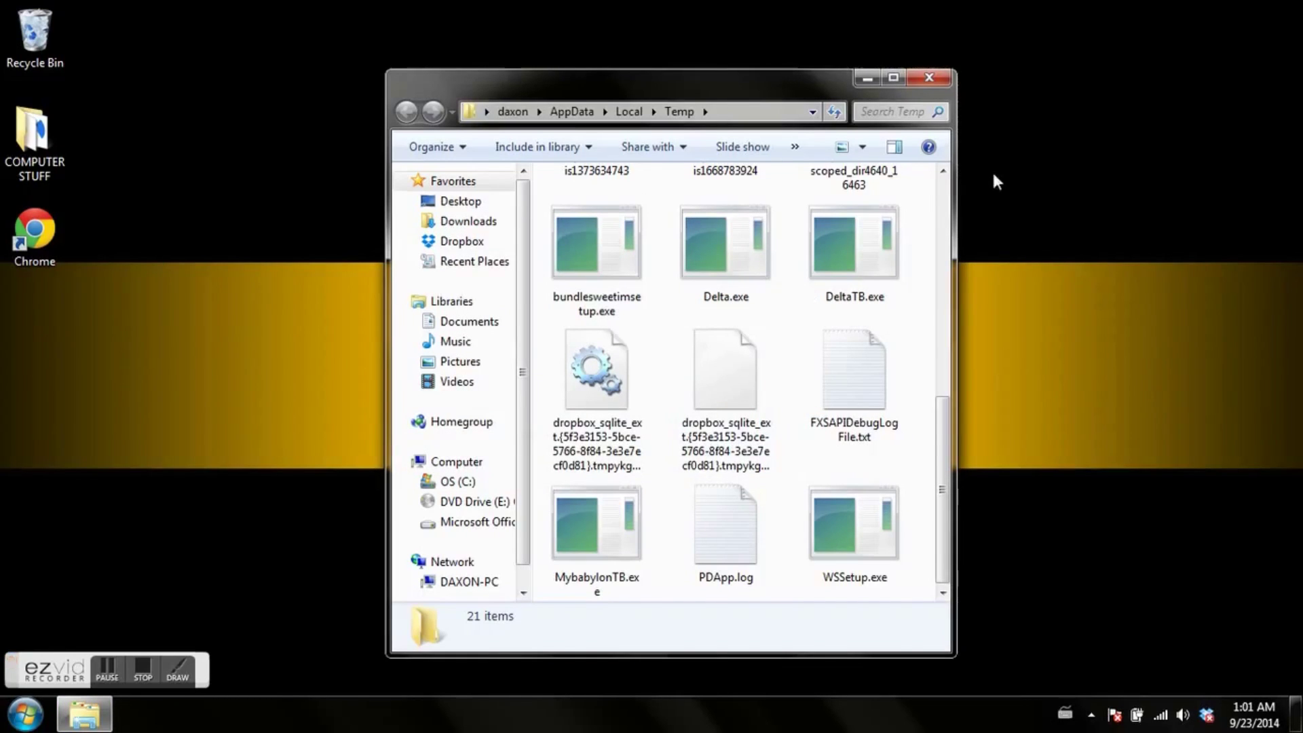
left_click(929, 79)
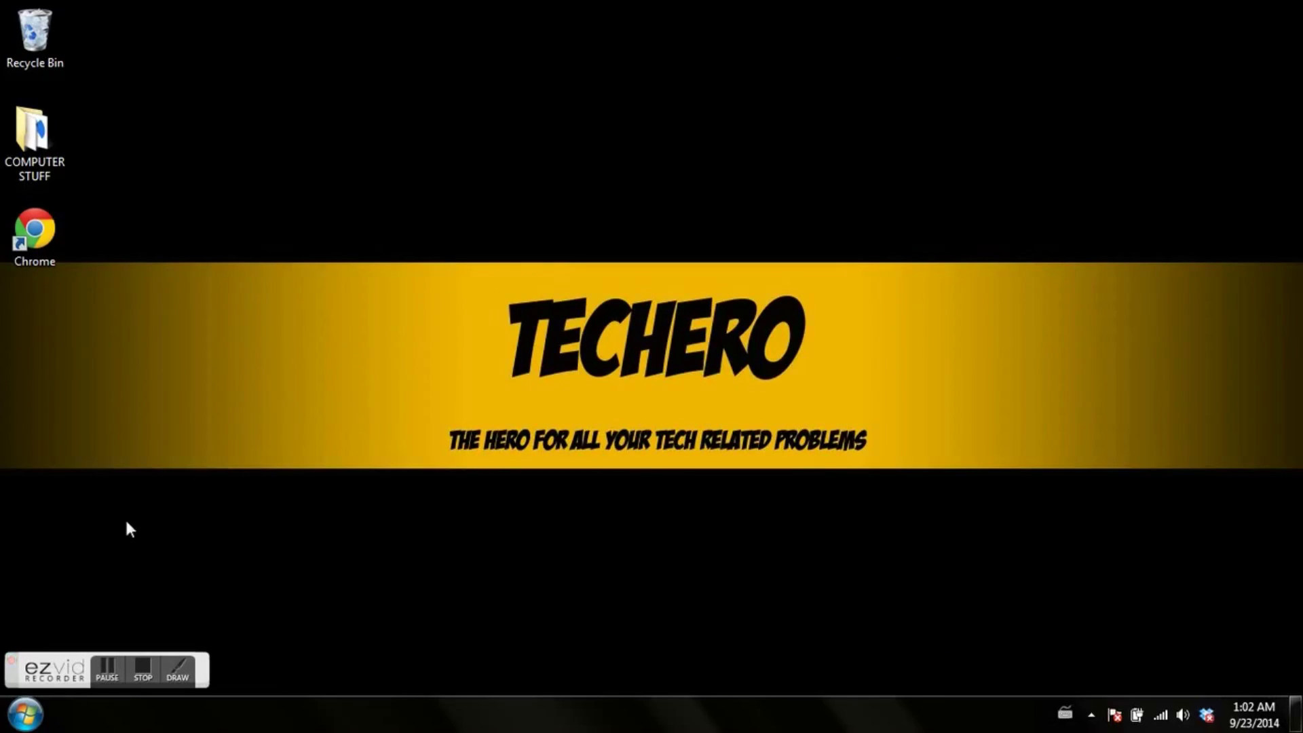
left_click(26, 714)
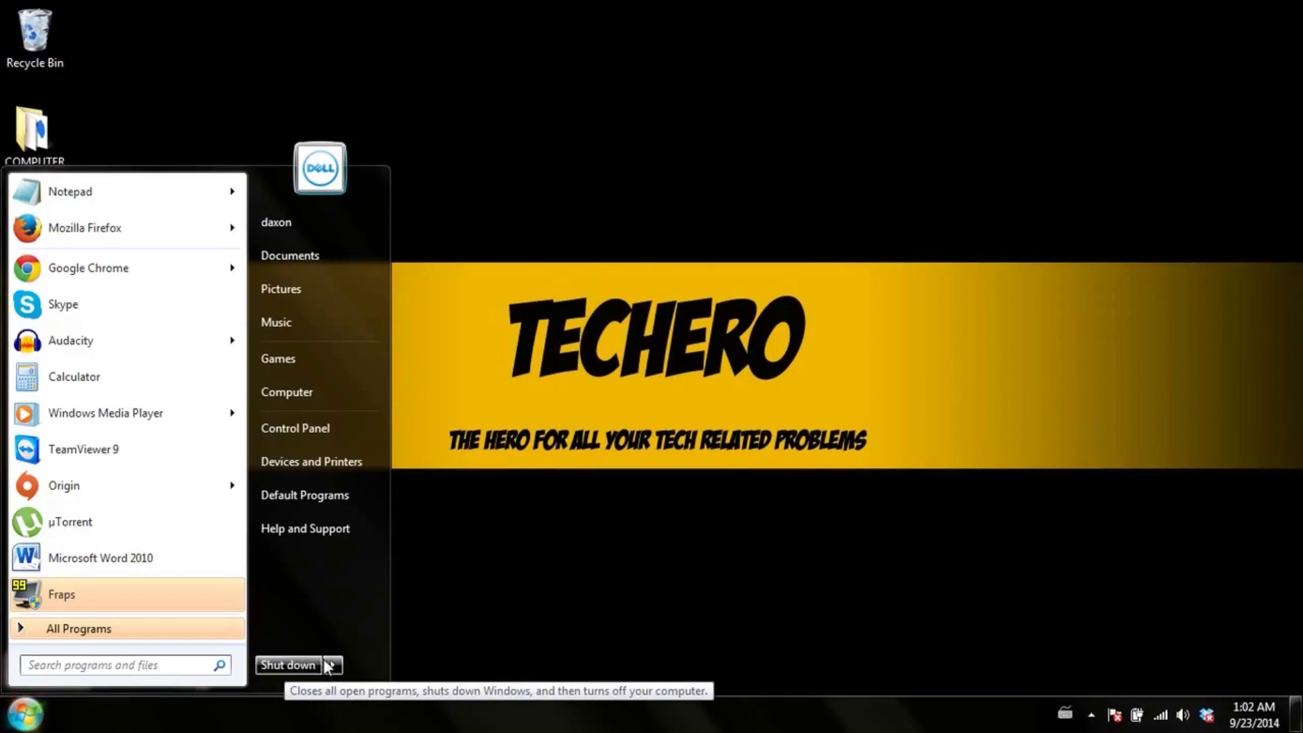
left_click(590, 551)
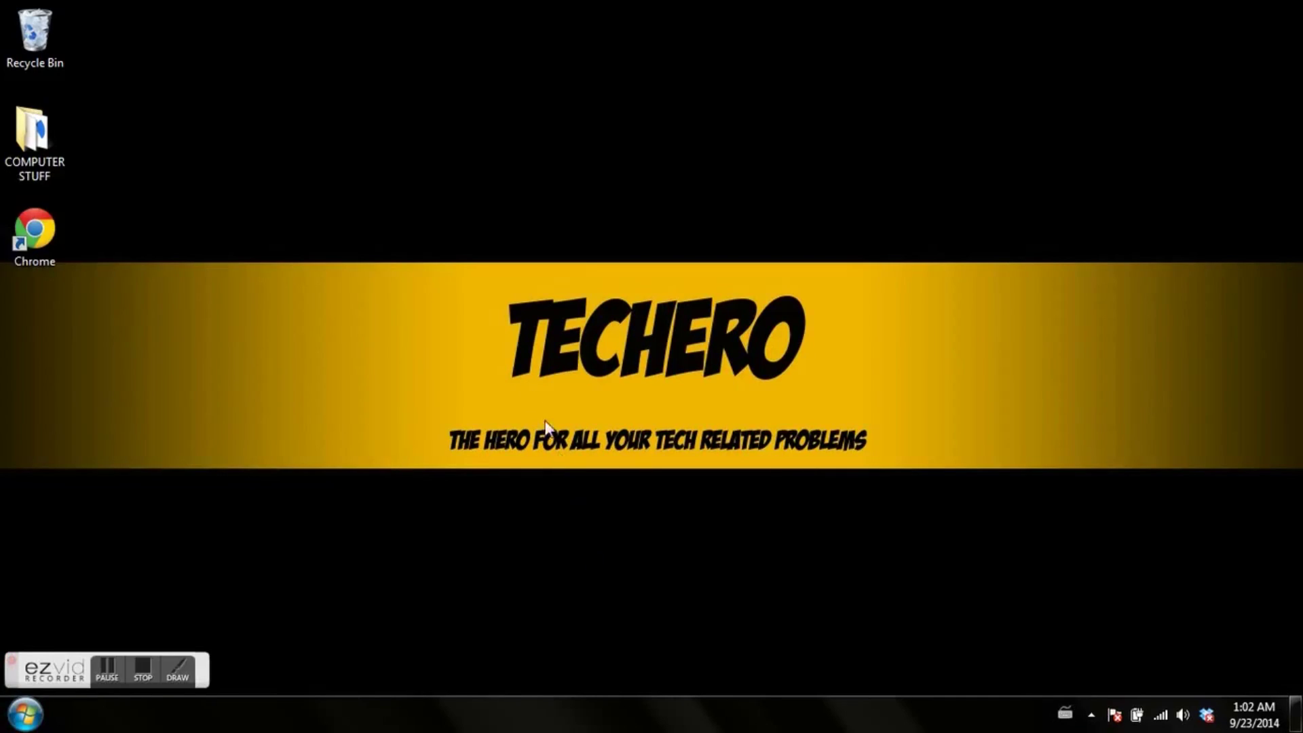